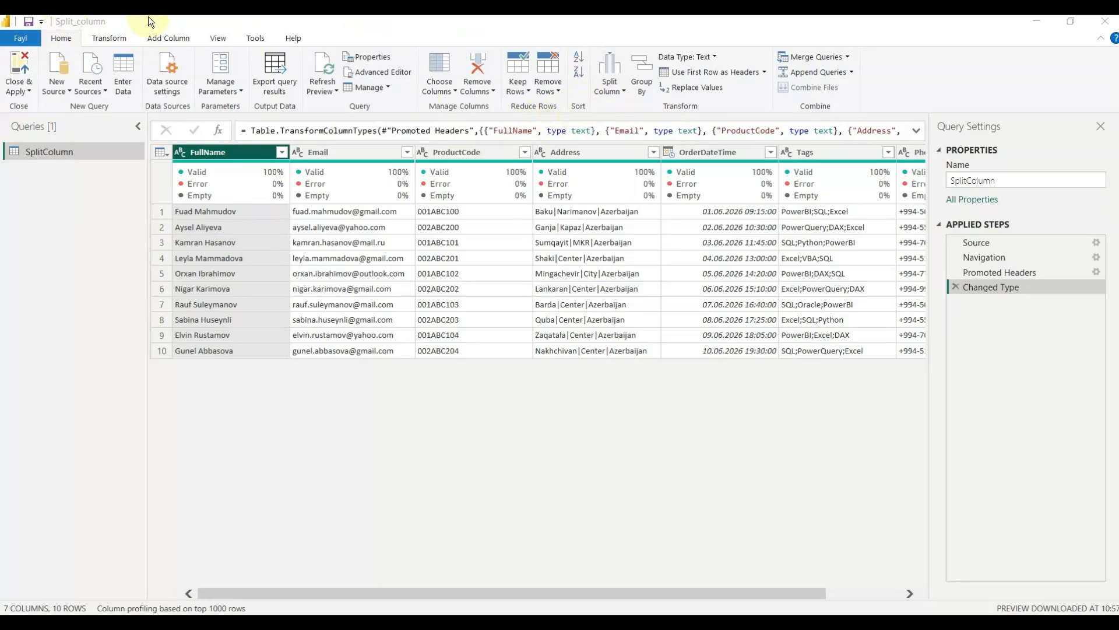
Split the FullName column by the Space delimiter at each occurrence, and delete the applied steps this adds
left_click(106, 37)
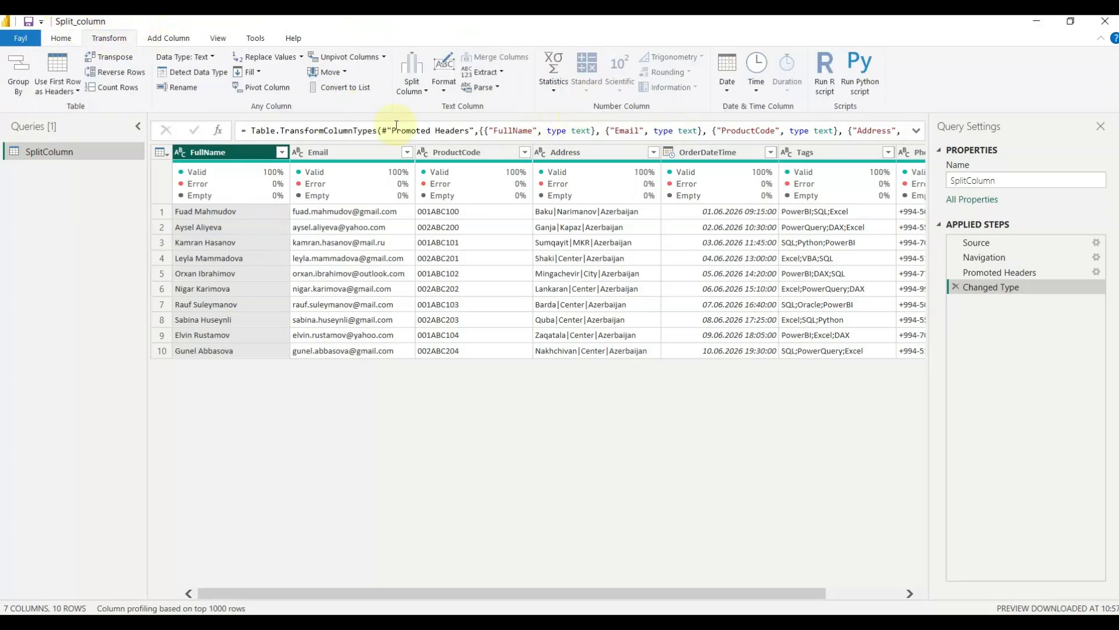
left_click(60, 39)
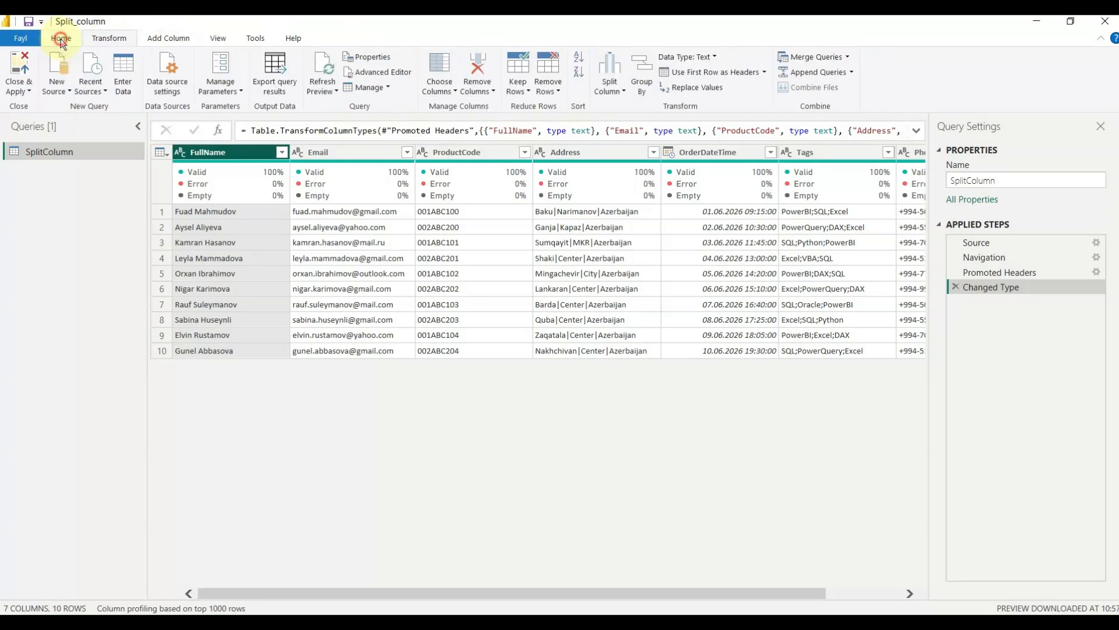
left_click(620, 100)
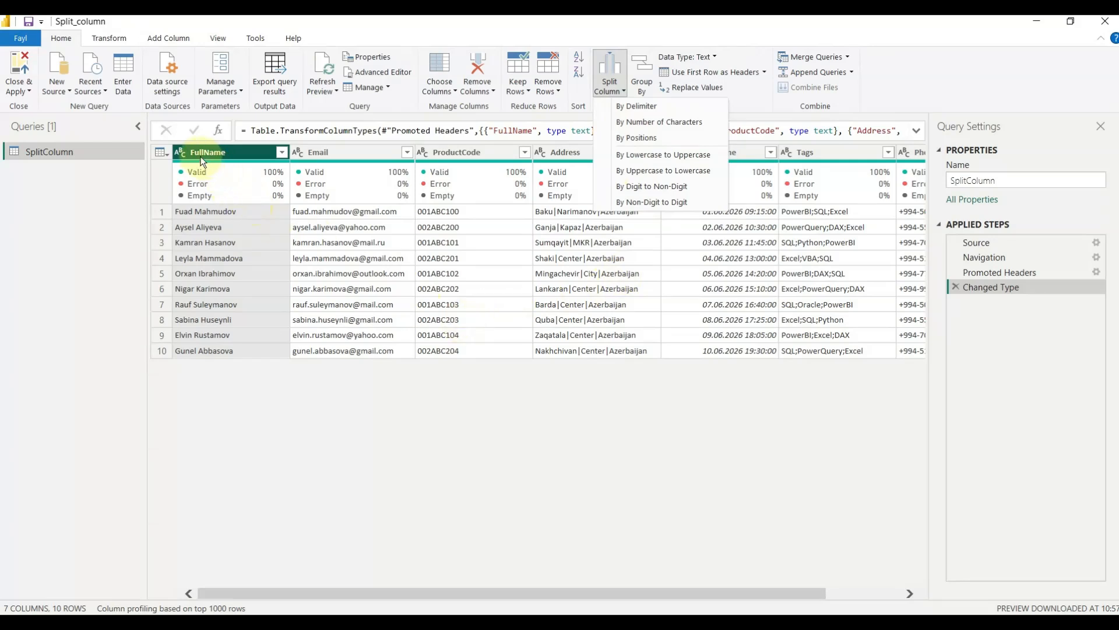
left_click(649, 111)
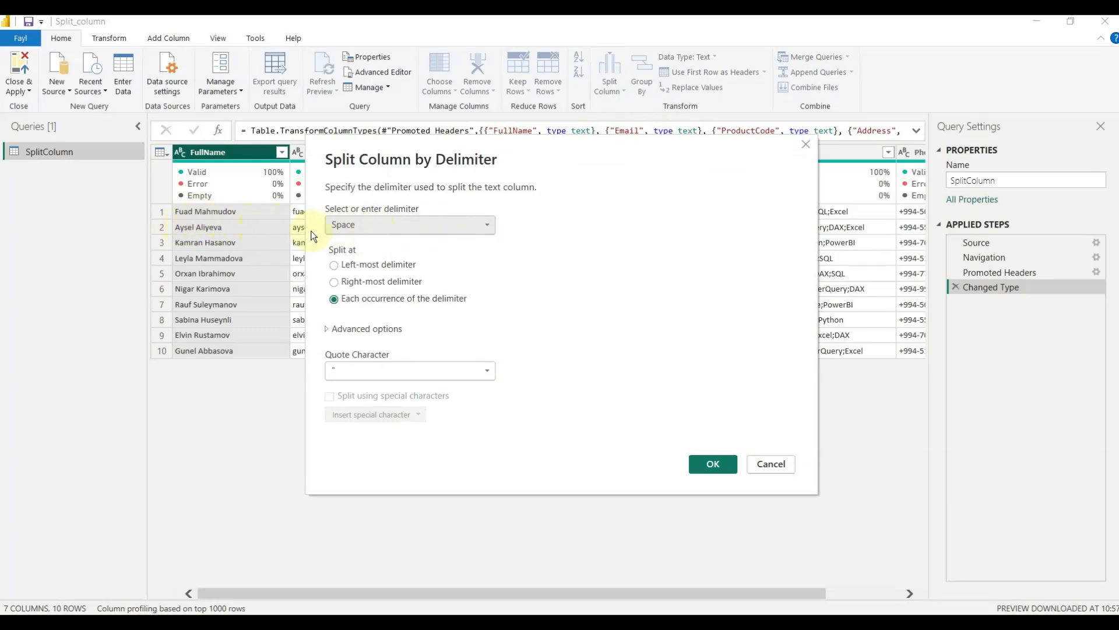
left_click(424, 235)
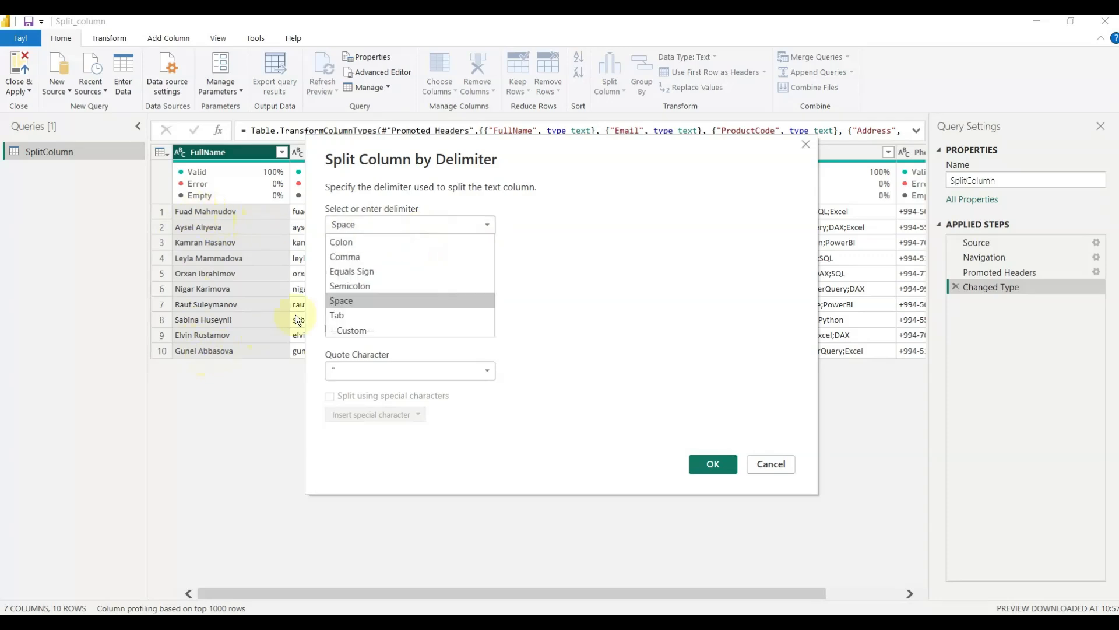
left_click(363, 300)
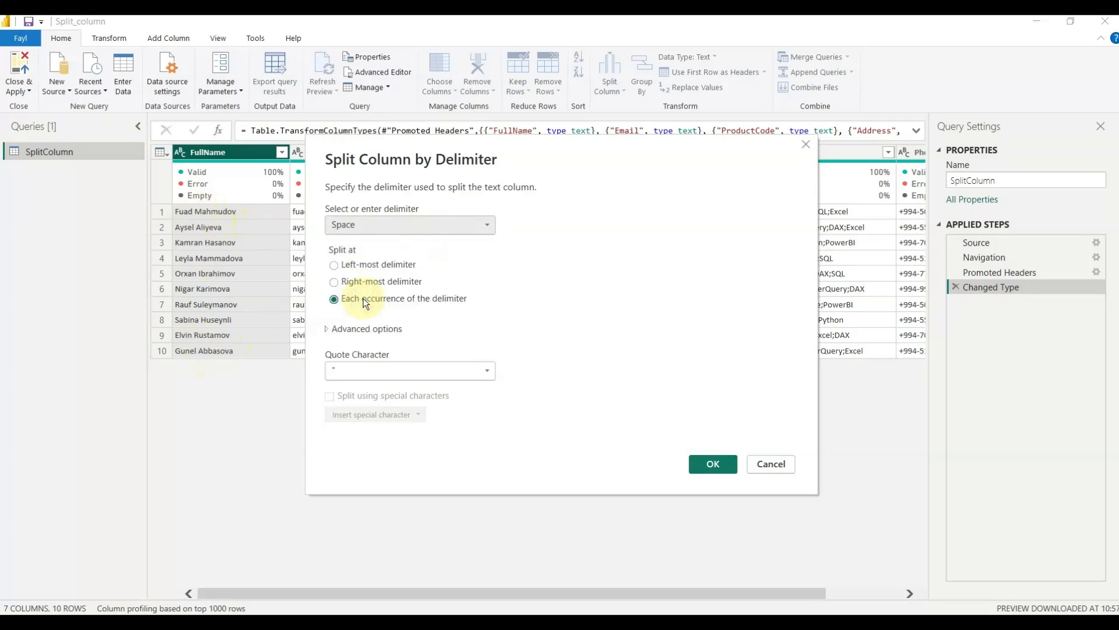
left_click(713, 463)
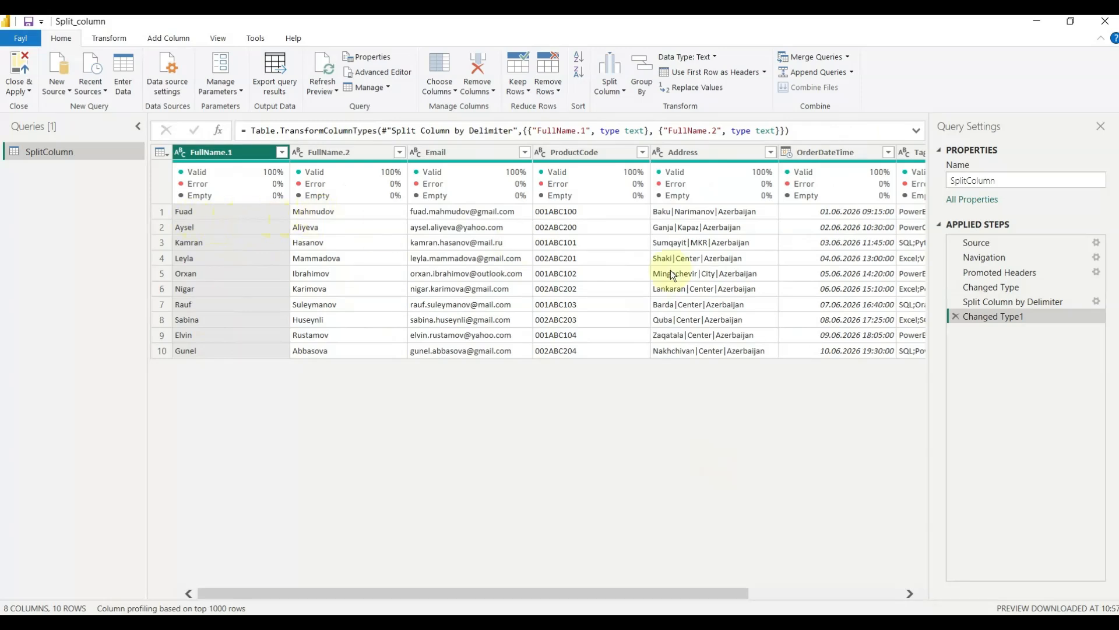
left_click(956, 317)
left_click(955, 301)
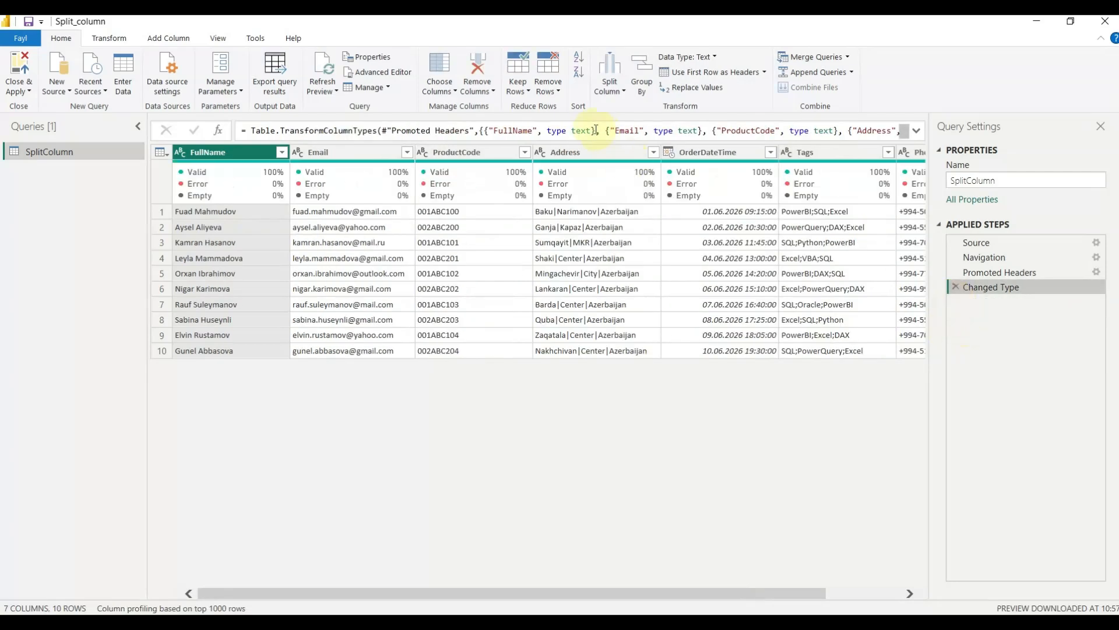
Split the Email column by 3 characters, once as far right as possible, and delete the applied steps this adds
left_click(616, 93)
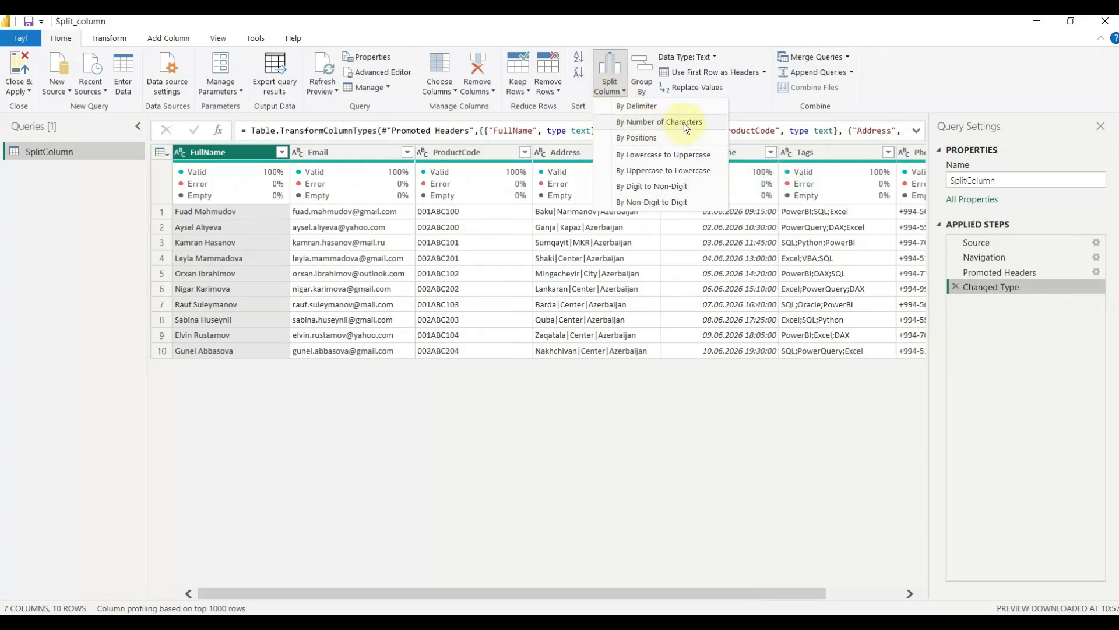
left_click(338, 155)
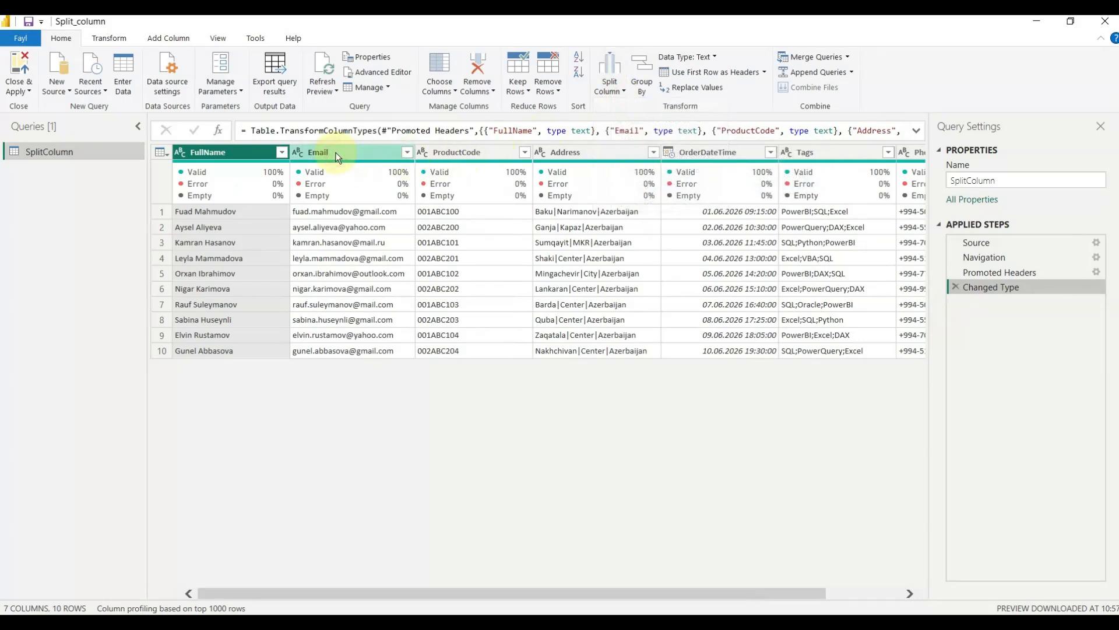
left_click(613, 90)
left_click(635, 122)
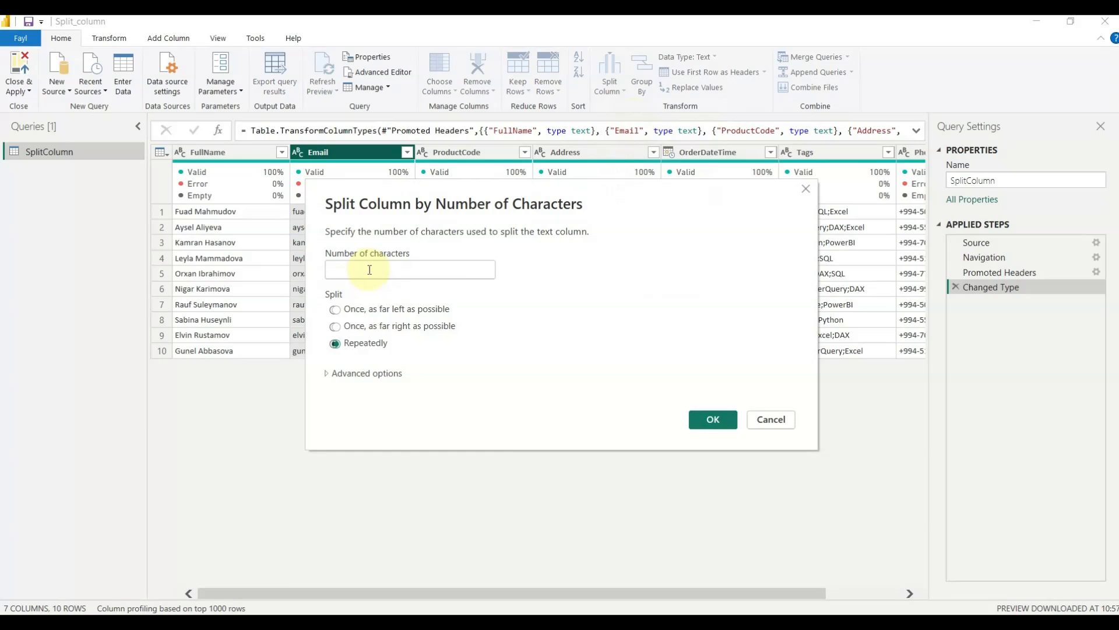
type("3")
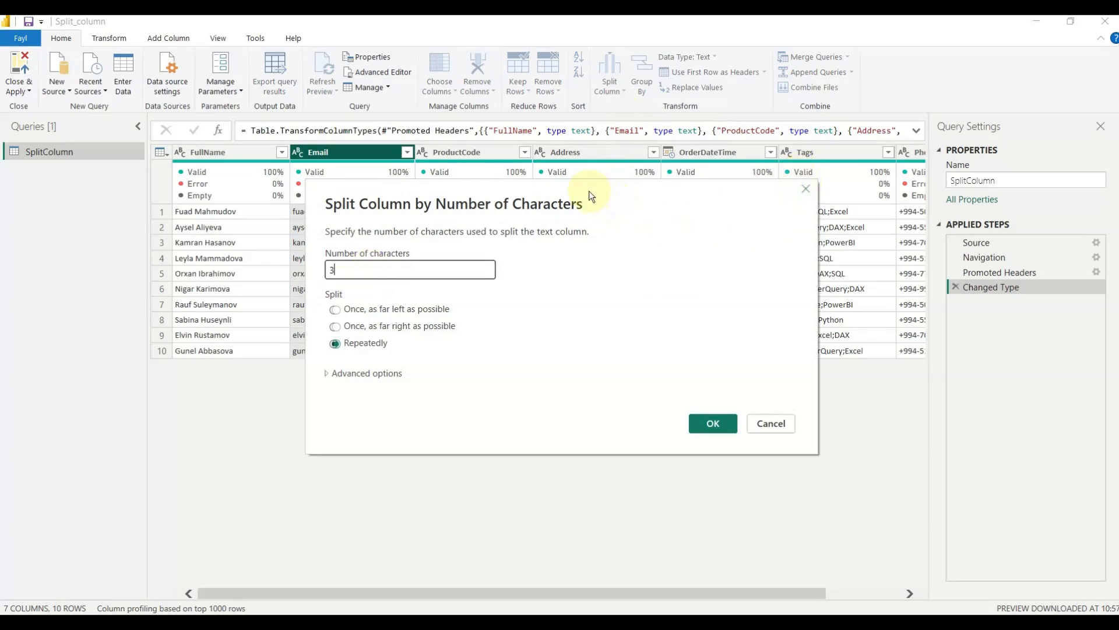
left_click_drag(588, 189, 780, 195)
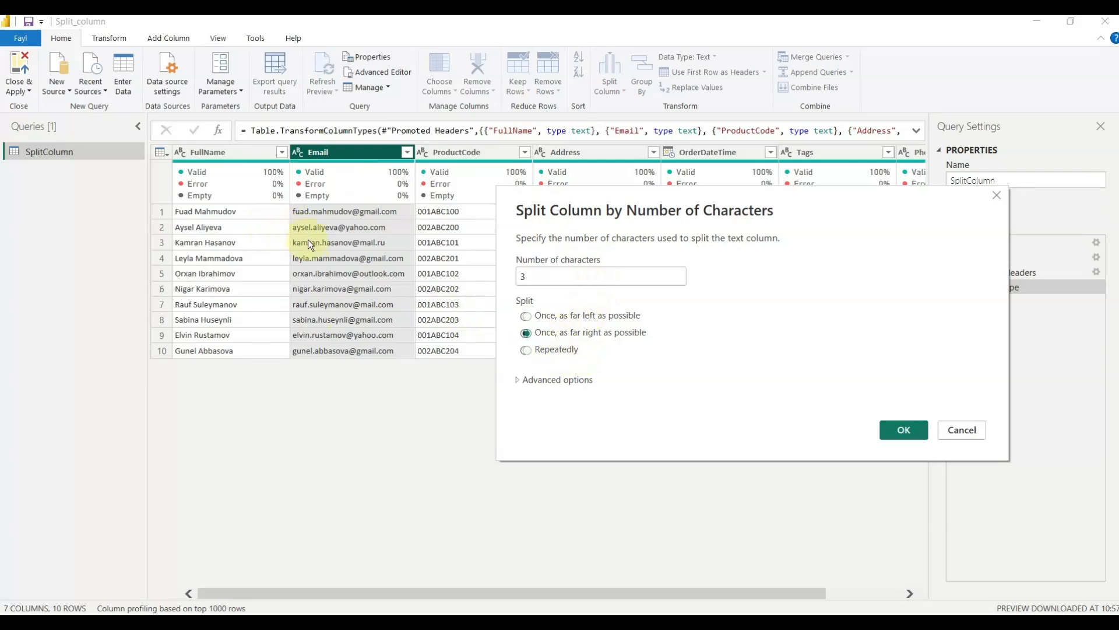
left_click(902, 430)
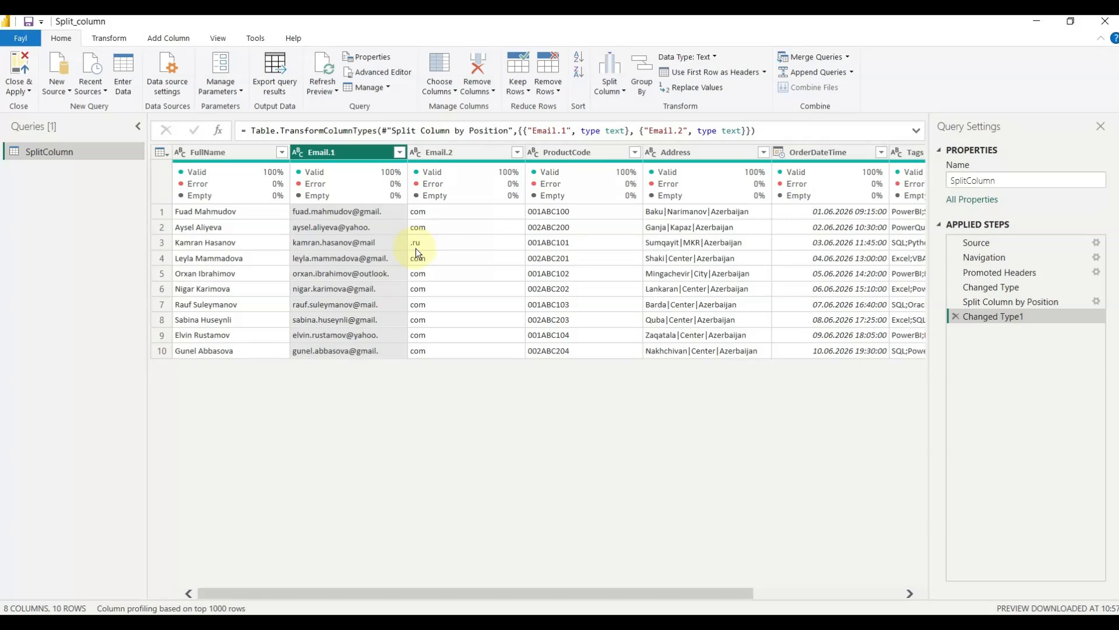
left_click(954, 316)
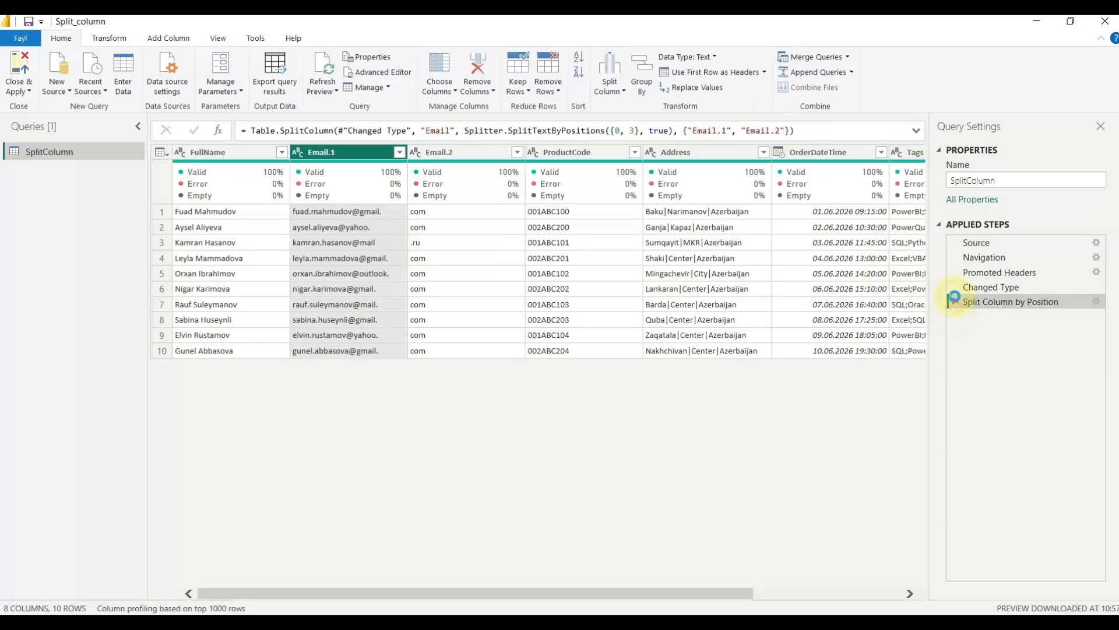
left_click(955, 298)
Split the Email column at positions 1, 3 and 5, and delete the applied steps this adds
left_click(609, 87)
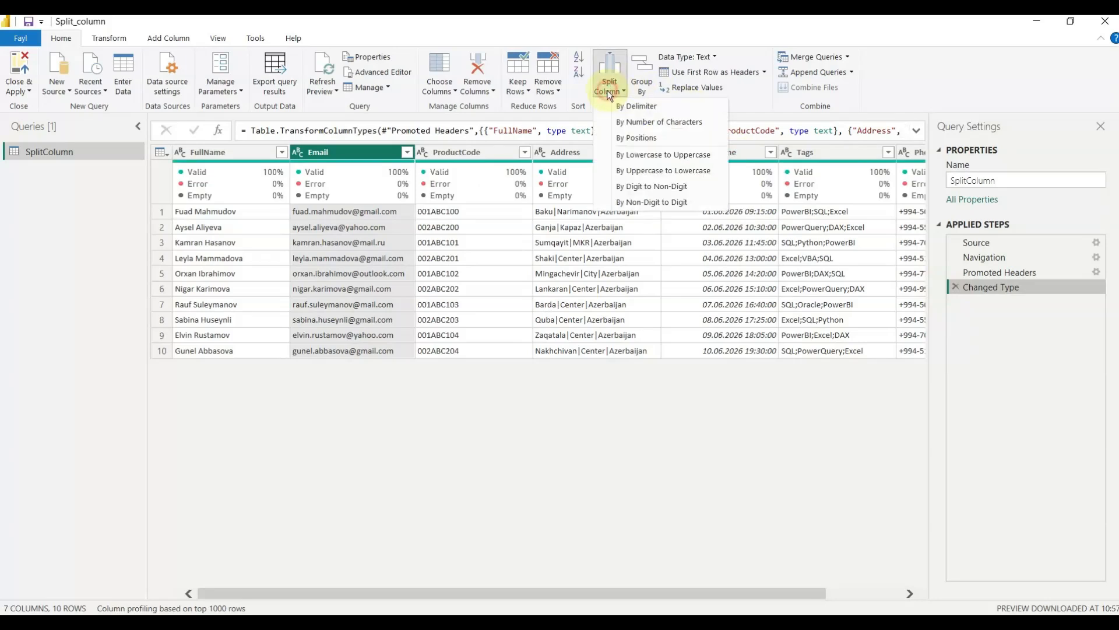
left_click(637, 138)
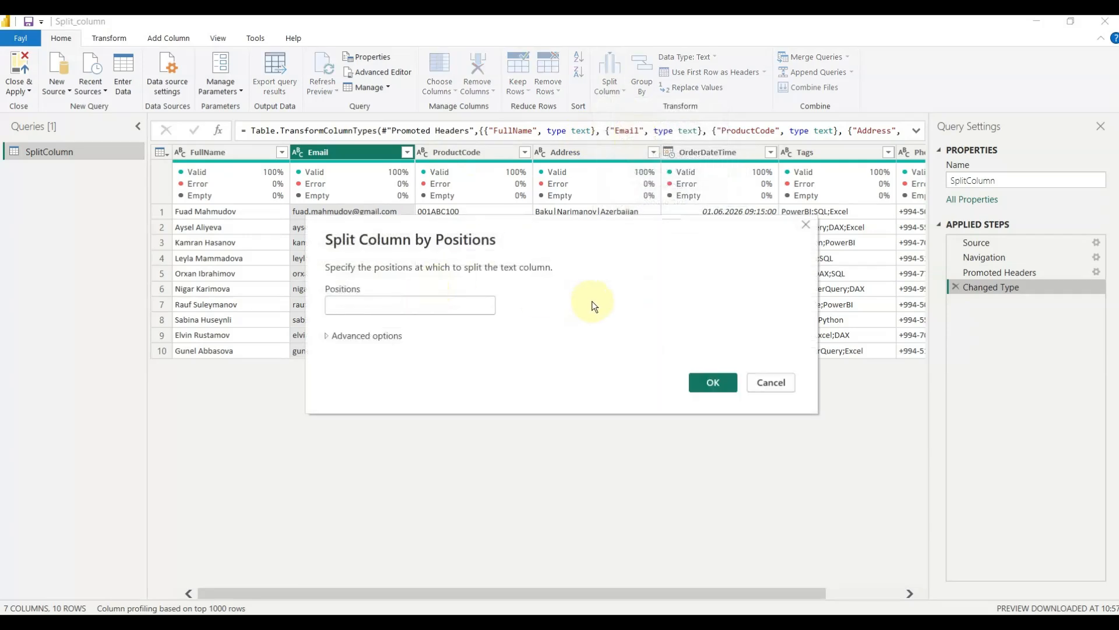
left_click(592, 300)
left_click(390, 306)
type("1,")
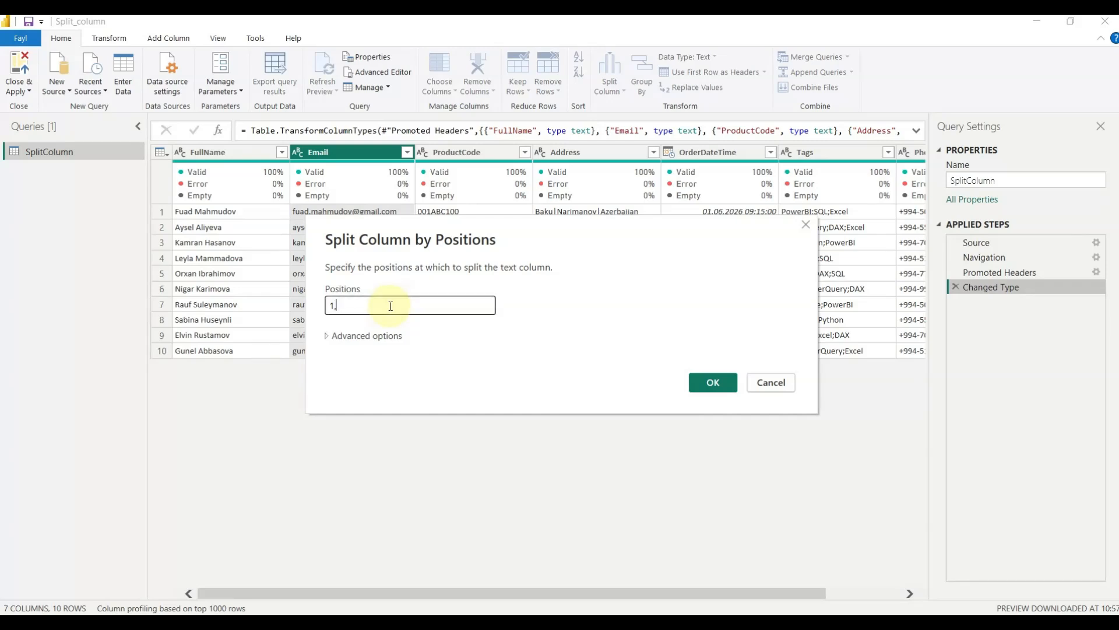
type("3,5")
left_click(706, 379)
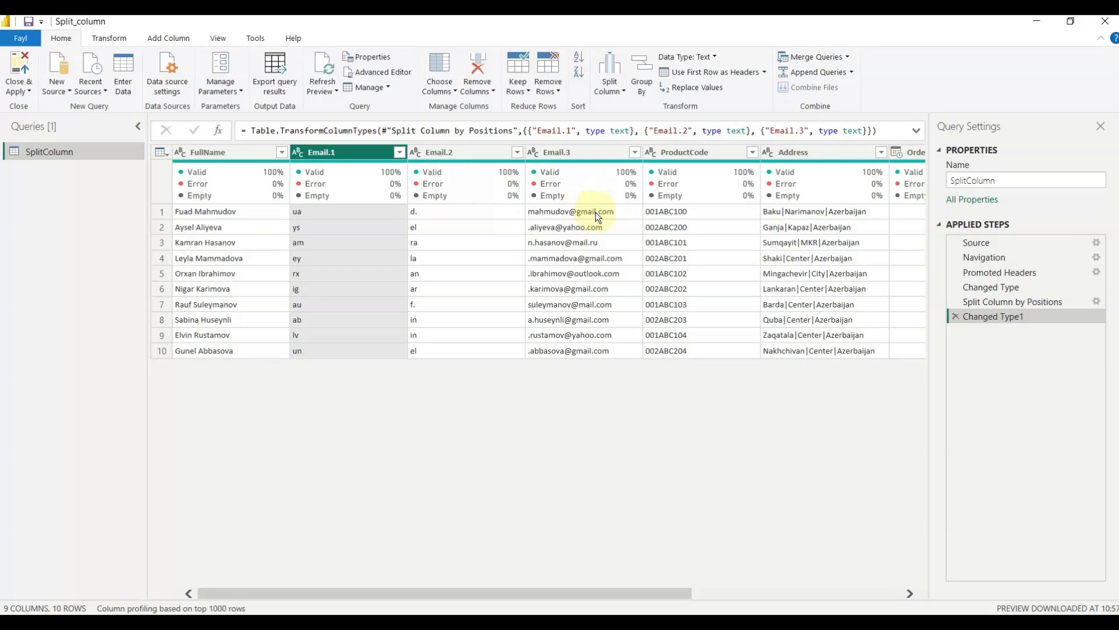
left_click(957, 316)
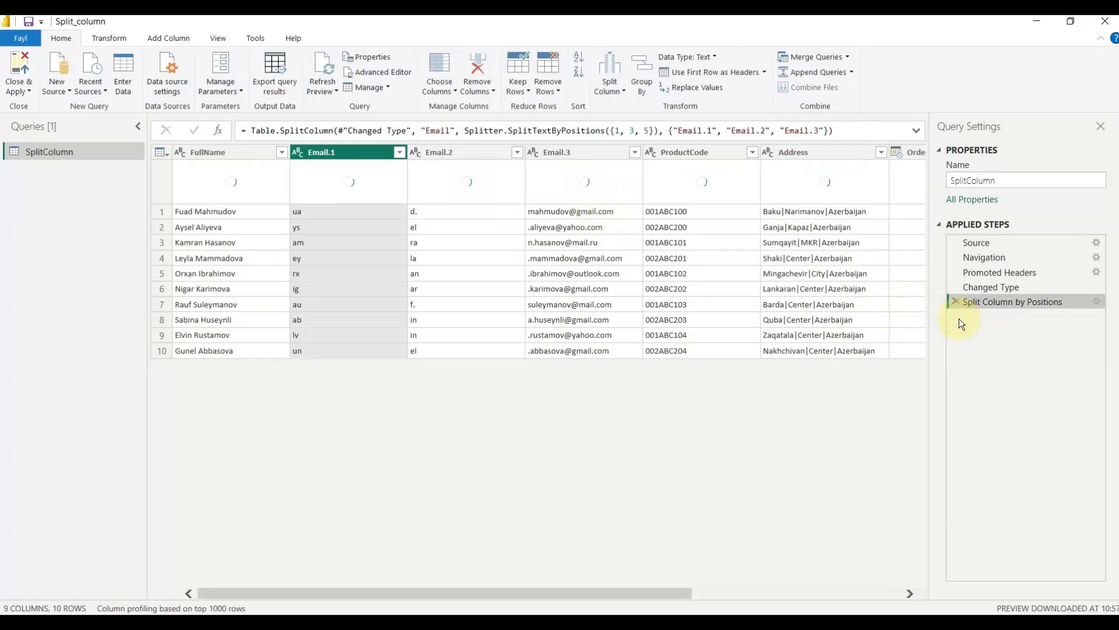
left_click(956, 300)
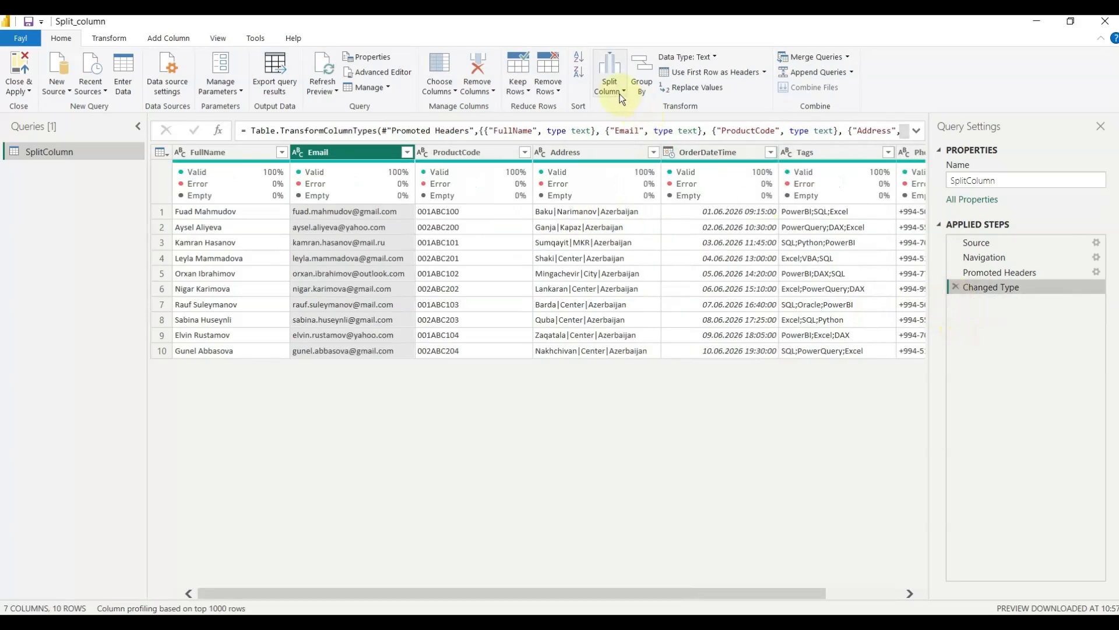
Split the Tags column by lowercase to uppercase transitions, and delete the applied step this adds
left_click(622, 93)
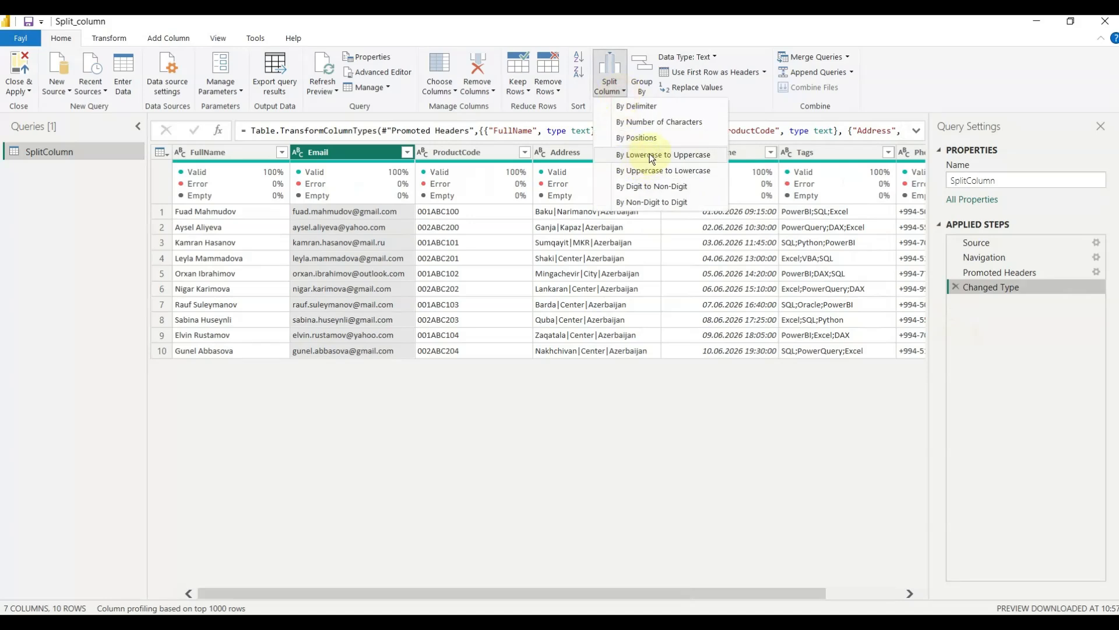
left_click(746, 495)
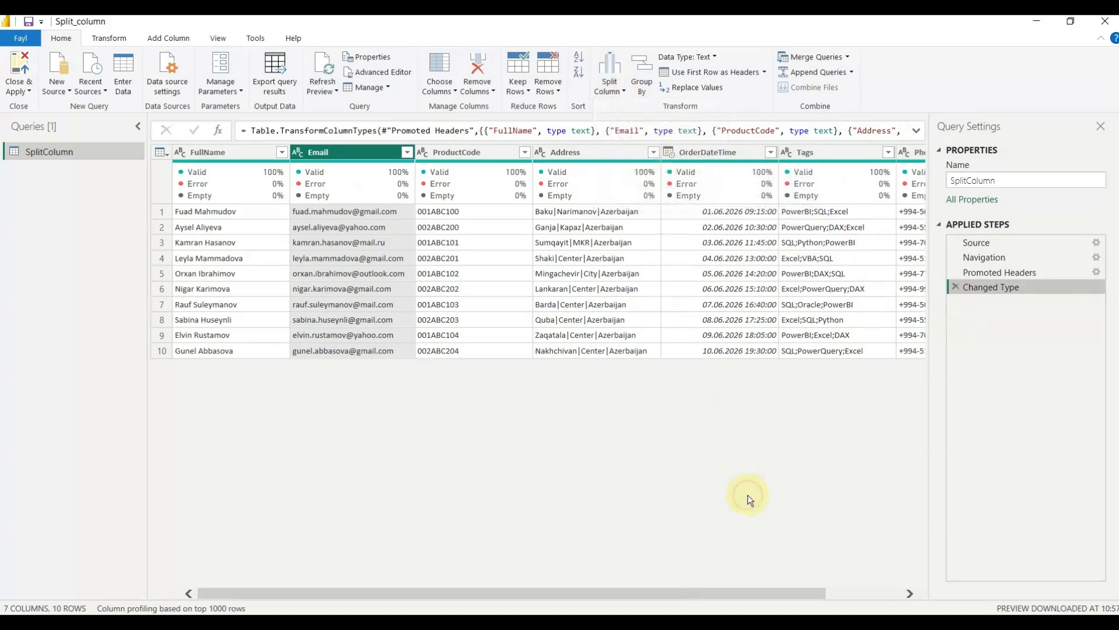
left_click(821, 157)
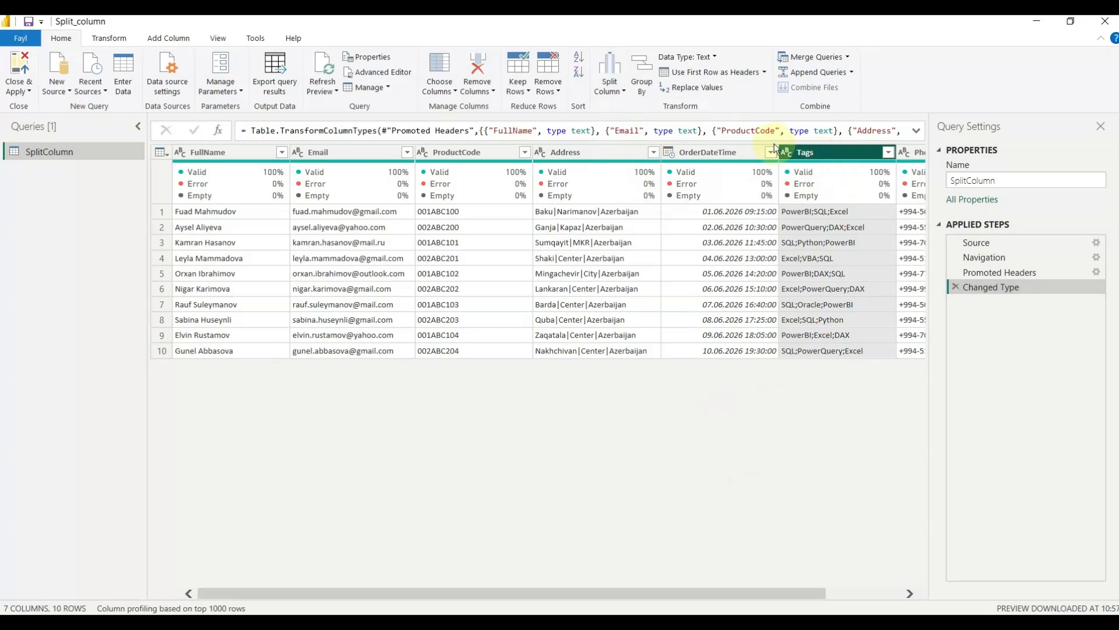
left_click(612, 87)
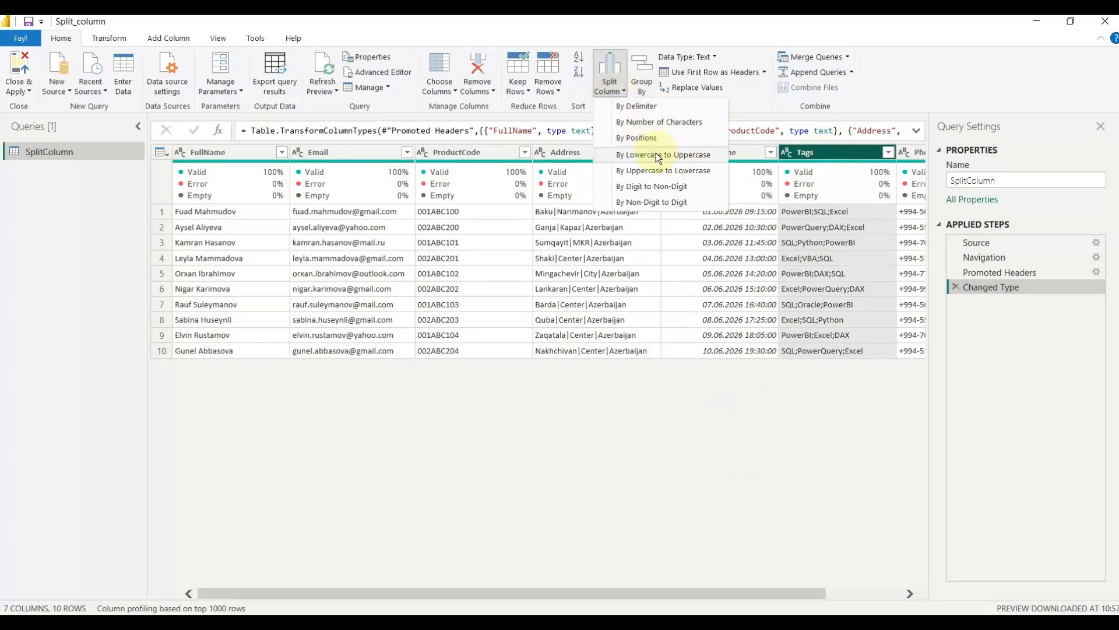
left_click(658, 155)
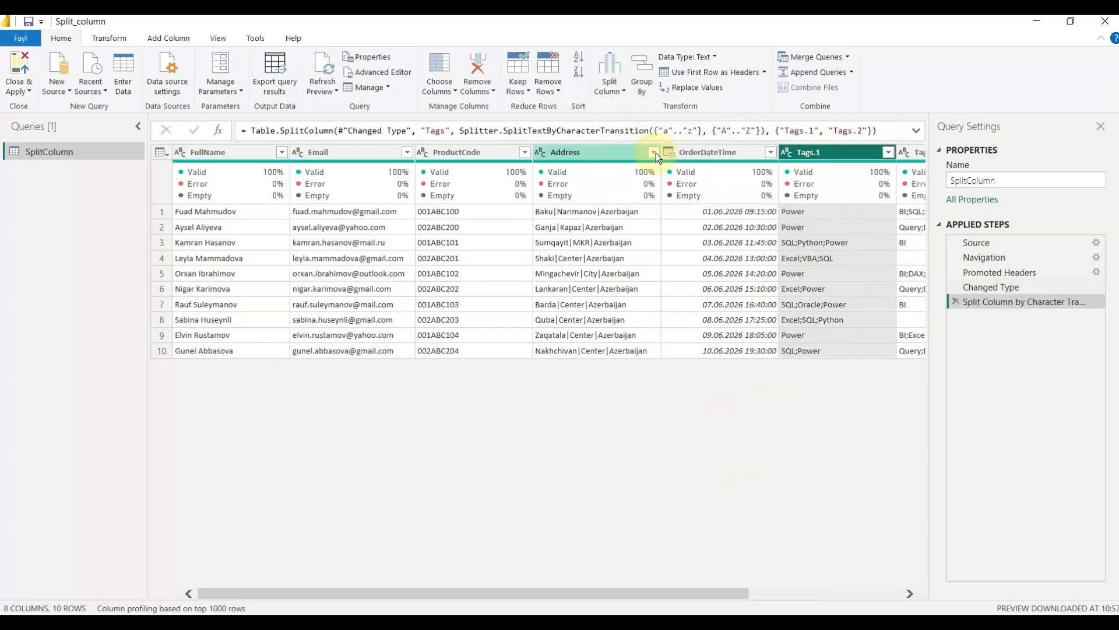
scroll(755, 382, "right", 3)
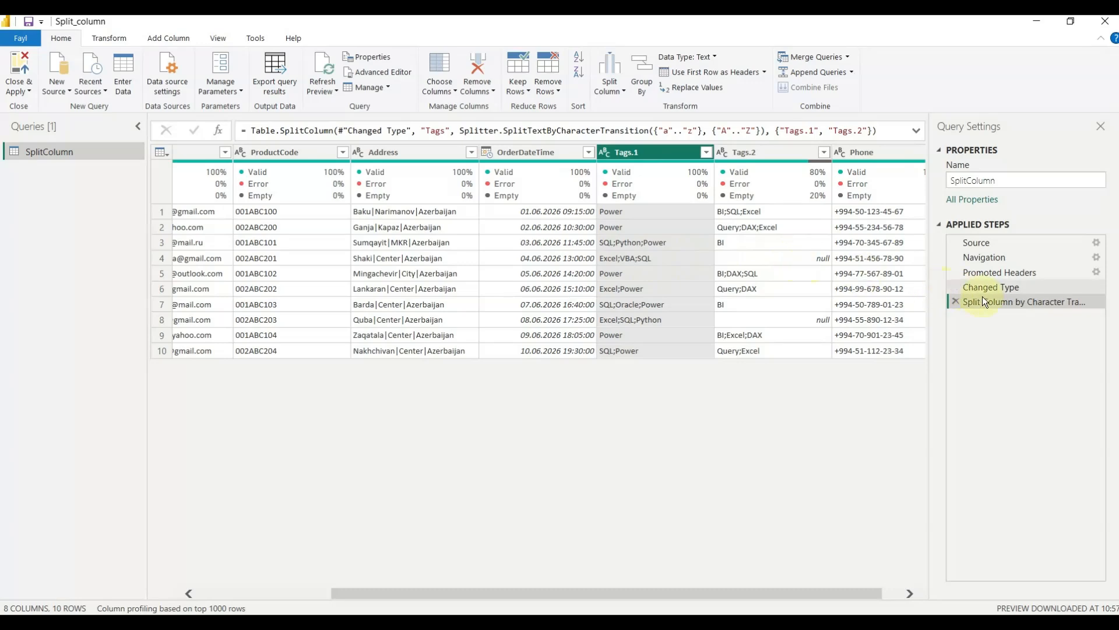
left_click(956, 301)
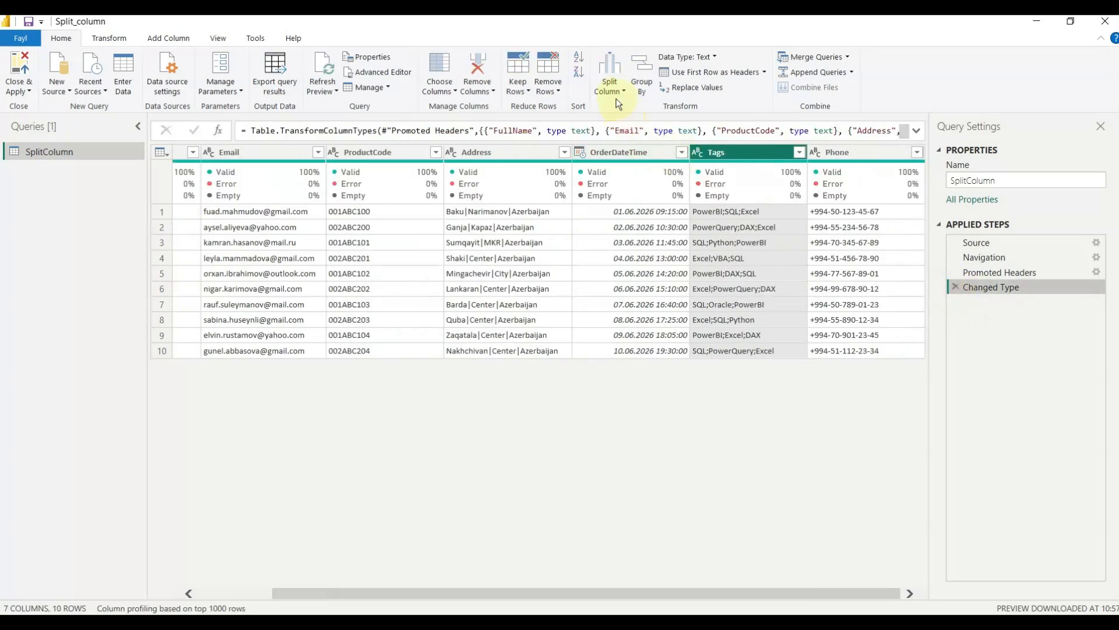
Split the Tags column by uppercase to lowercase transitions, and delete the applied step this adds
left_click(609, 88)
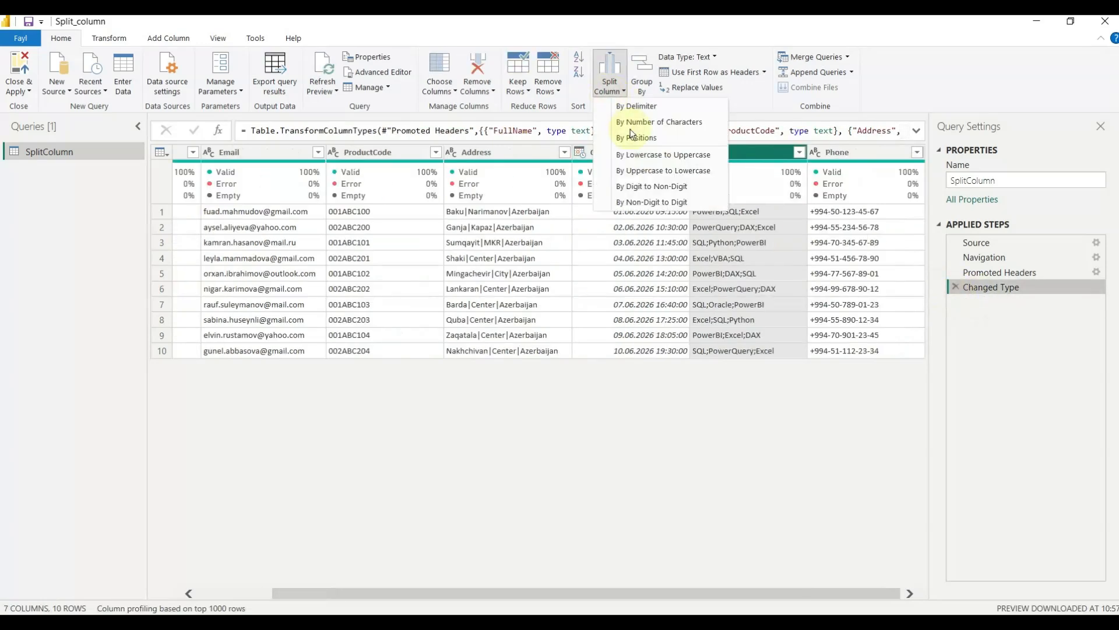
left_click(654, 168)
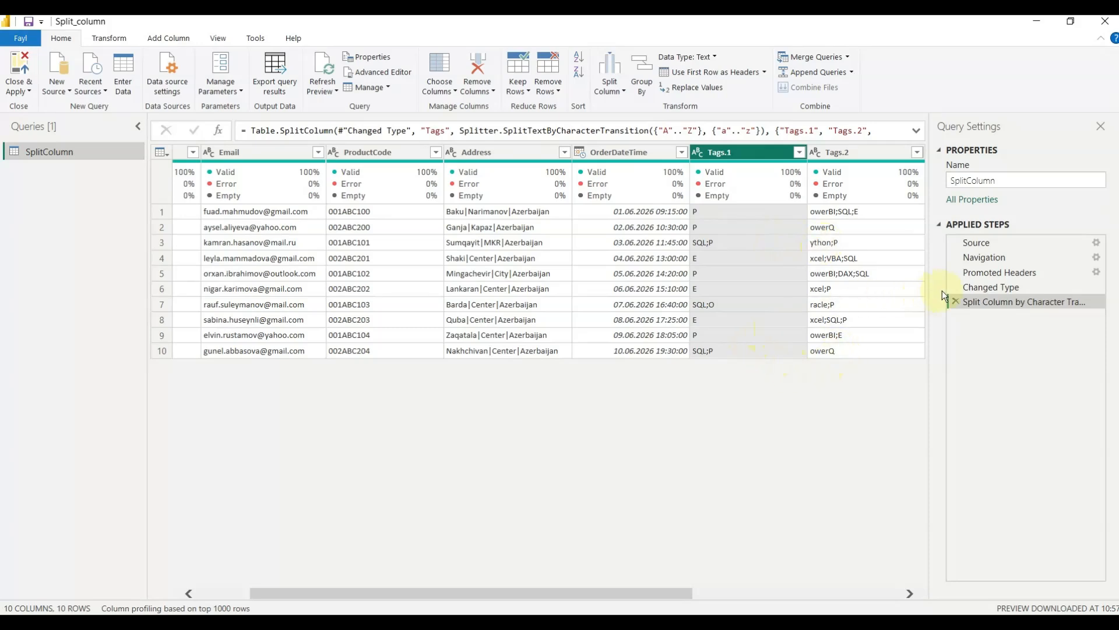
left_click(956, 302)
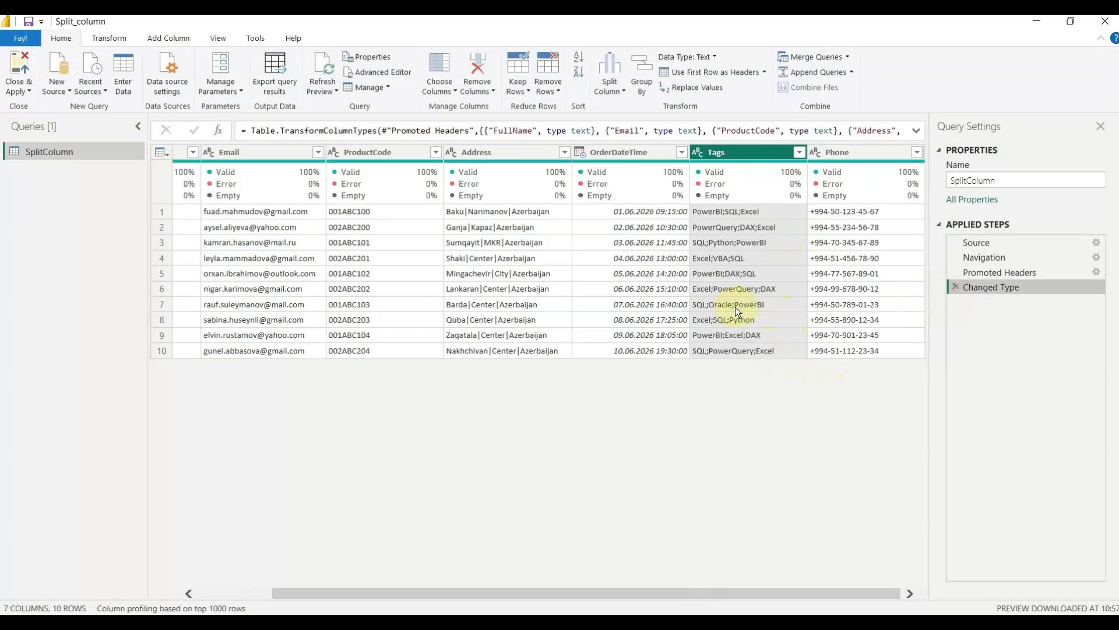
Split the ProductCode column by digit to non-digit transitions, and delete the applied step this adds
scroll(484, 277, "left", 3)
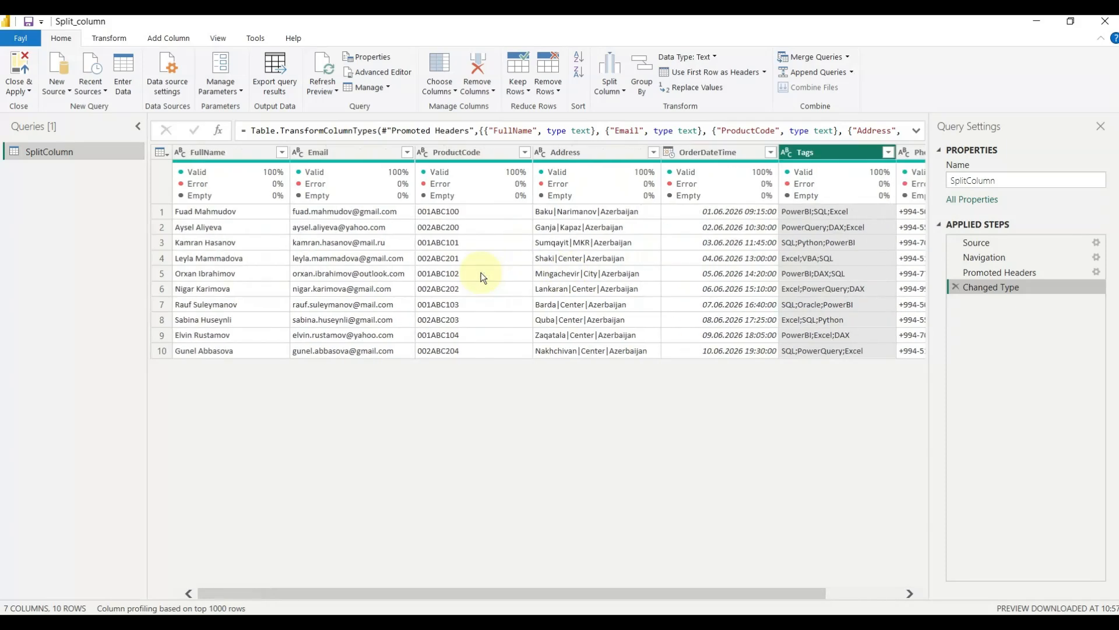
left_click(460, 152)
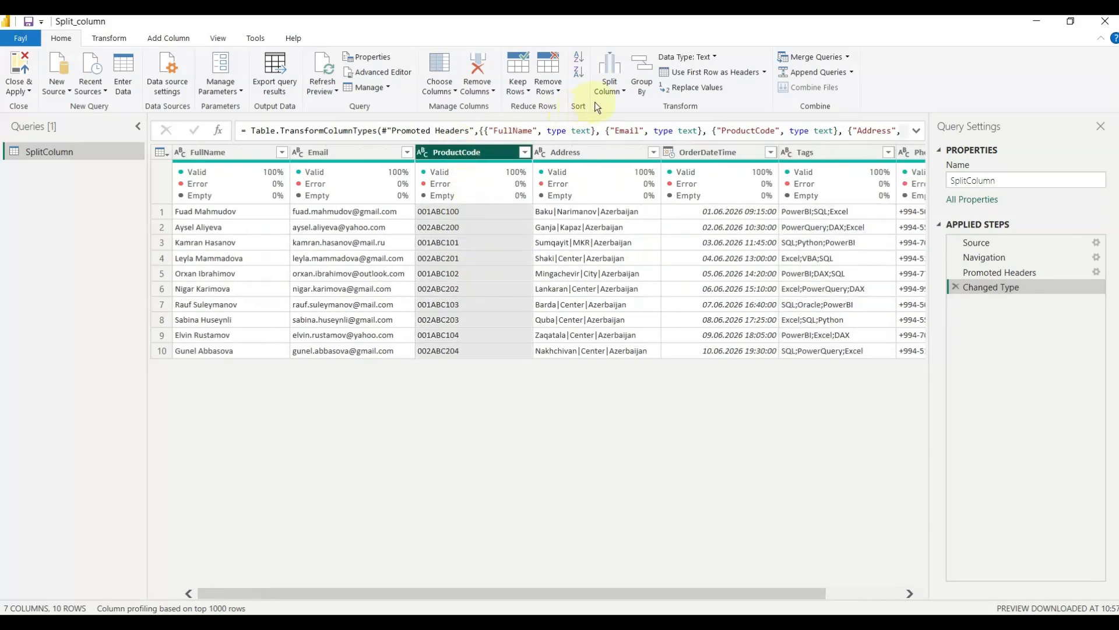
left_click(610, 86)
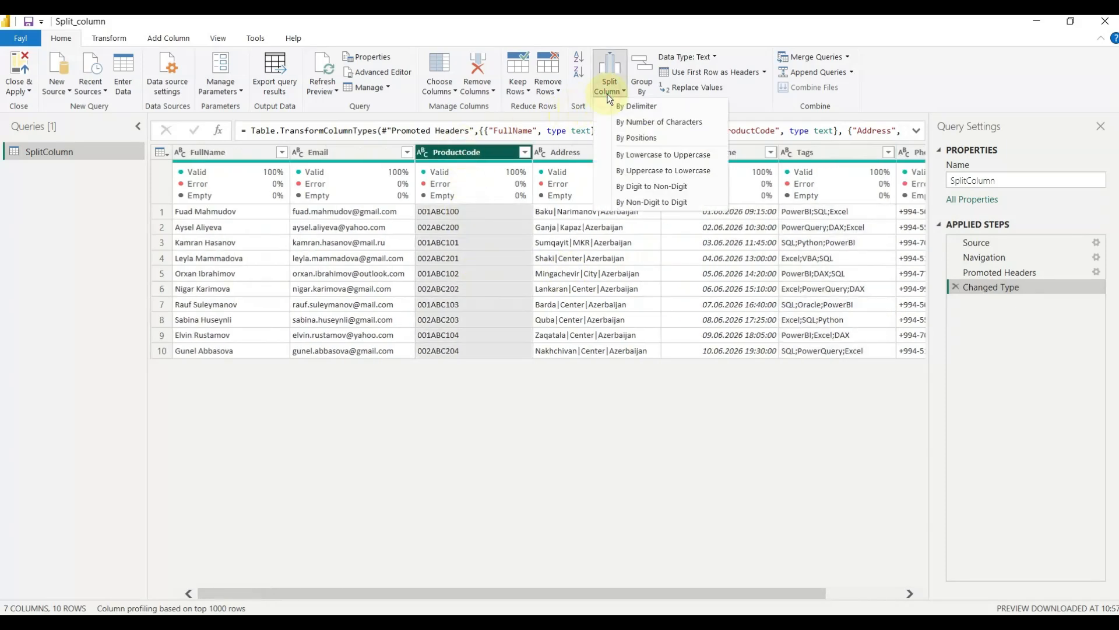
left_click(641, 188)
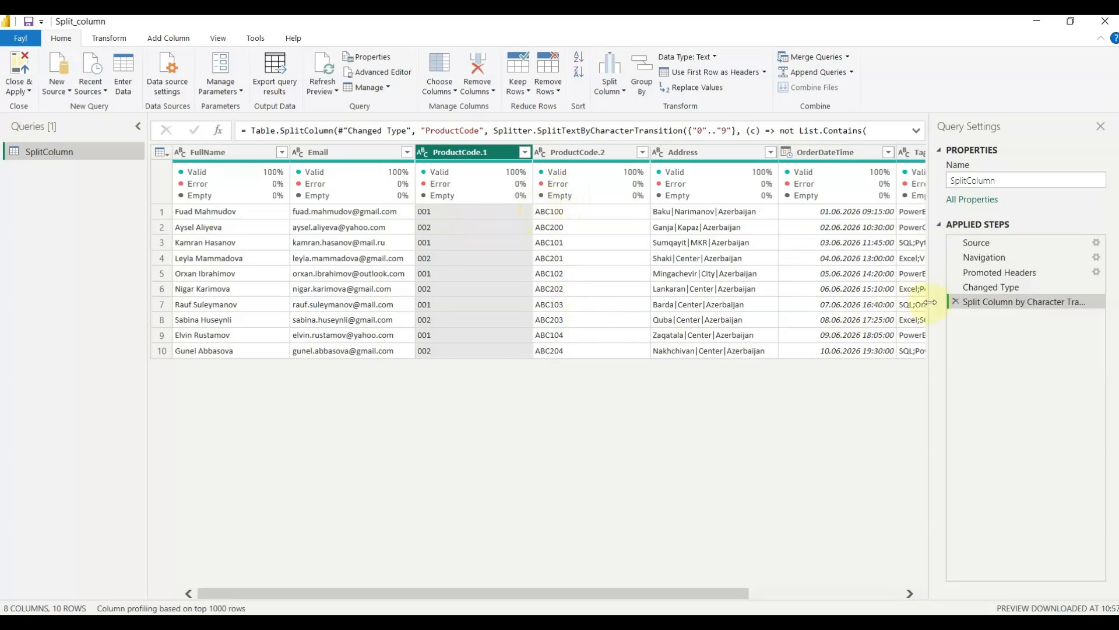
left_click(956, 302)
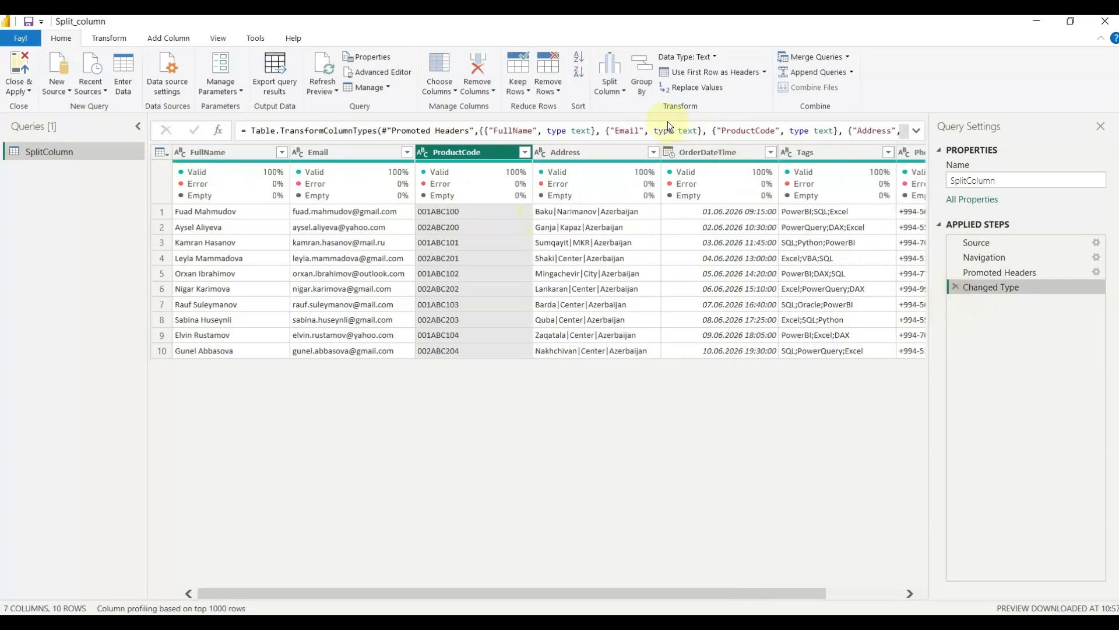
Split the ProductCode column by non-digit to digit transitions
left_click(619, 93)
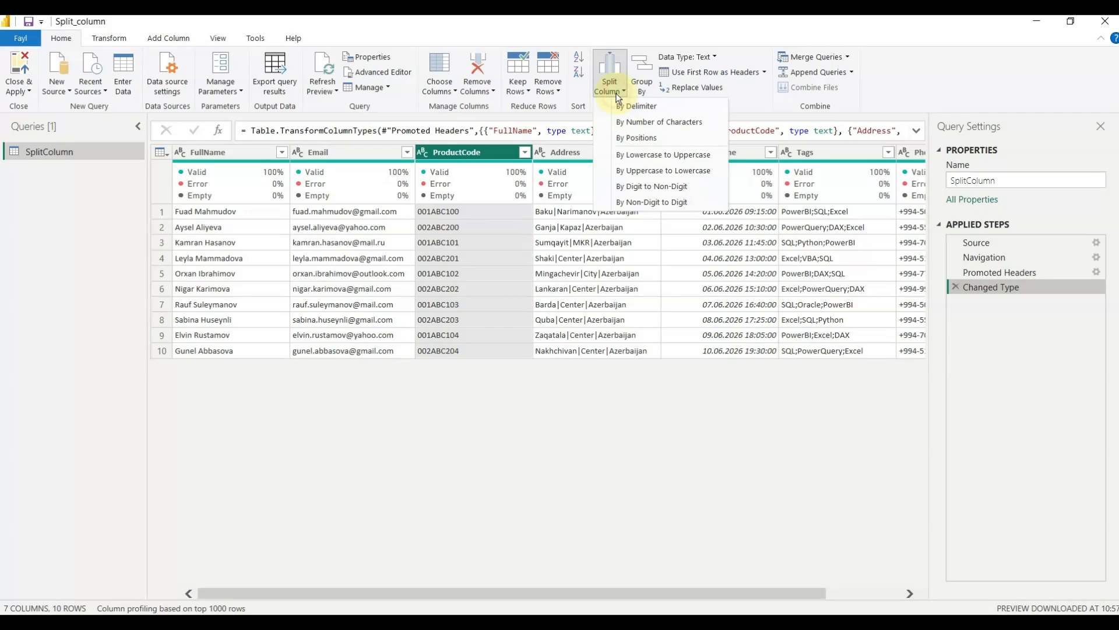
left_click(655, 201)
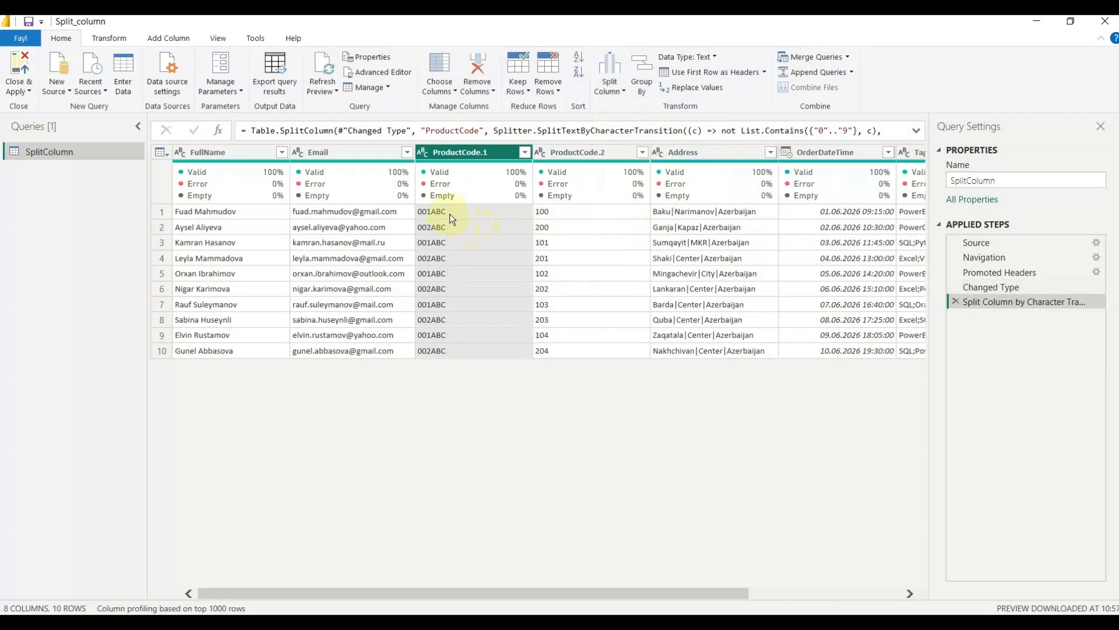